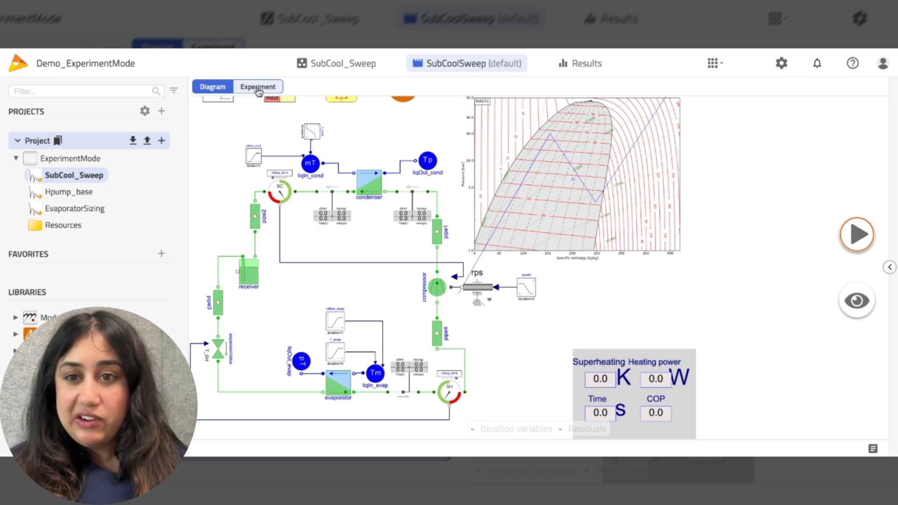
Step: Switch the SubCool_Sweep model from its diagram to the Experiment setup page
{"action": "left_click", "coordinate": [258, 88]}
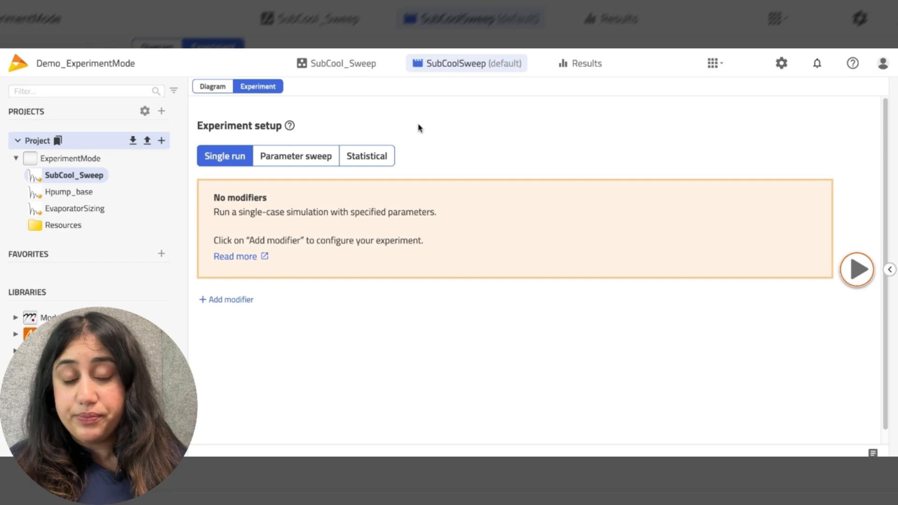
Step: Change the SubCool_Sweep experiment from a single run to Parameter sweep mode
{"action": "left_click", "coordinate": [312, 158]}
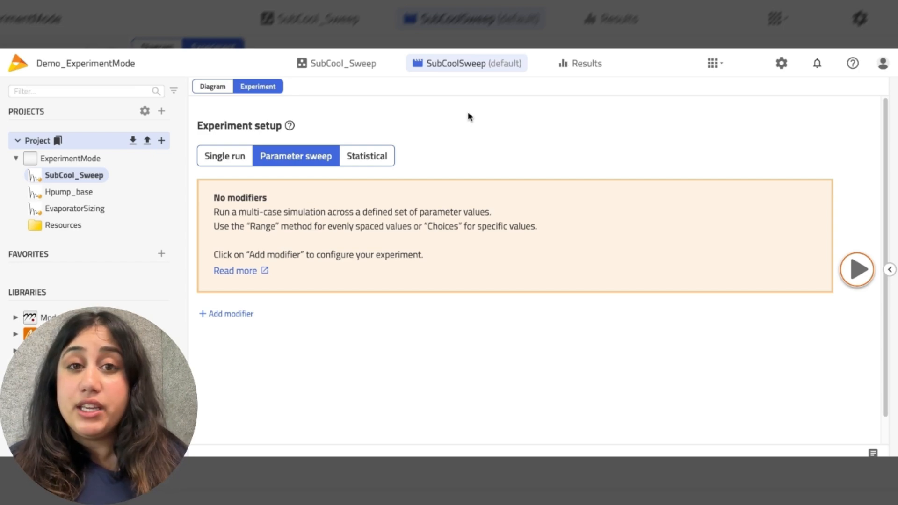
Step: Add init.T_sc as the swept modifier
{"action": "left_click", "coordinate": [236, 314]}
{"action": "type", "text": "init"}
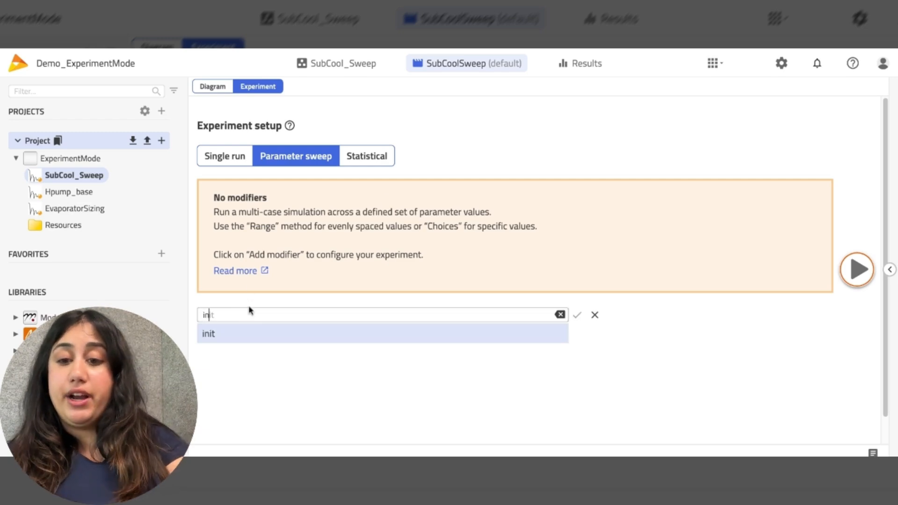
{"action": "type", "text": "."}
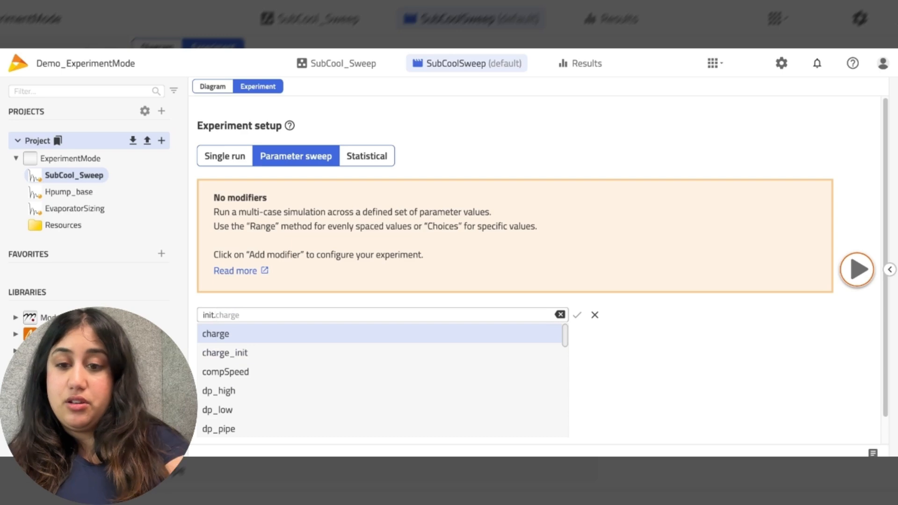
{"action": "type", "text": "T"}
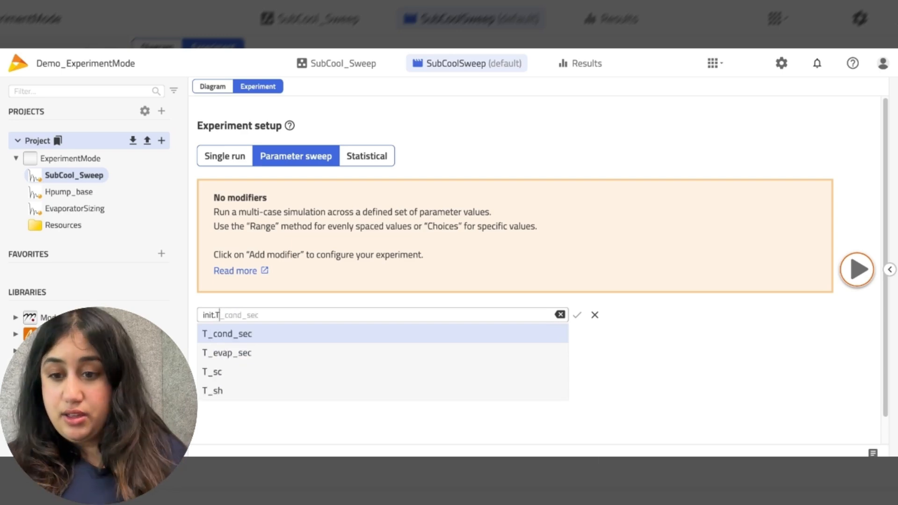
{"action": "left_click", "coordinate": [218, 373]}
{"action": "left_click", "coordinate": [577, 318]}
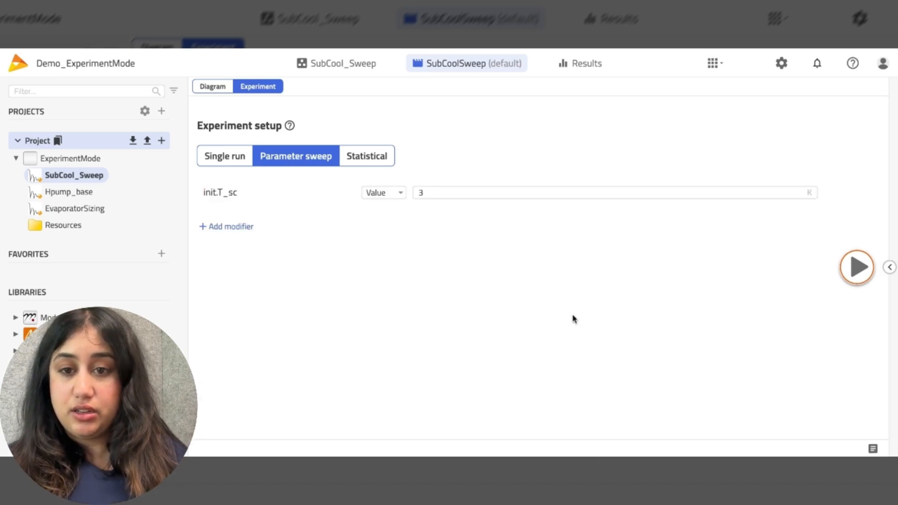
Step: Set init.T_sc to a Range from 2 to 10 with 10 steps, and show the case count
{"action": "left_click", "coordinate": [399, 194]}
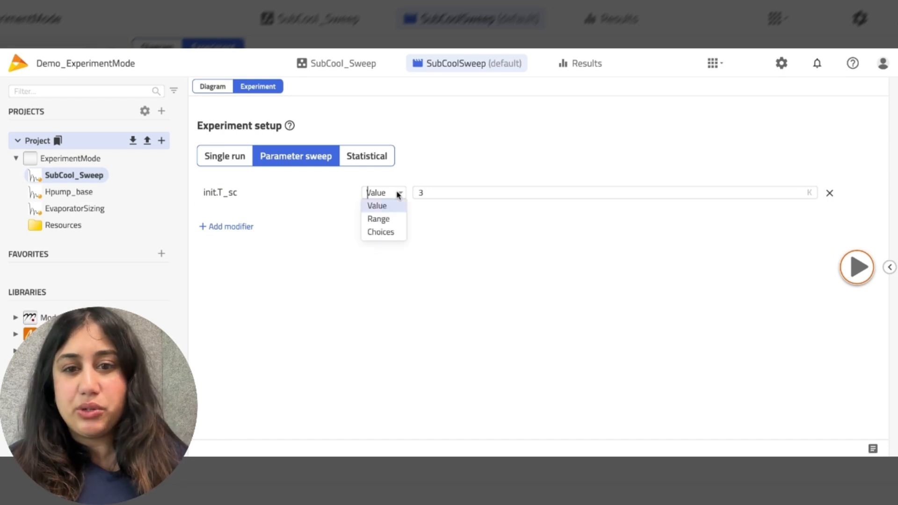
{"action": "left_click", "coordinate": [393, 217]}
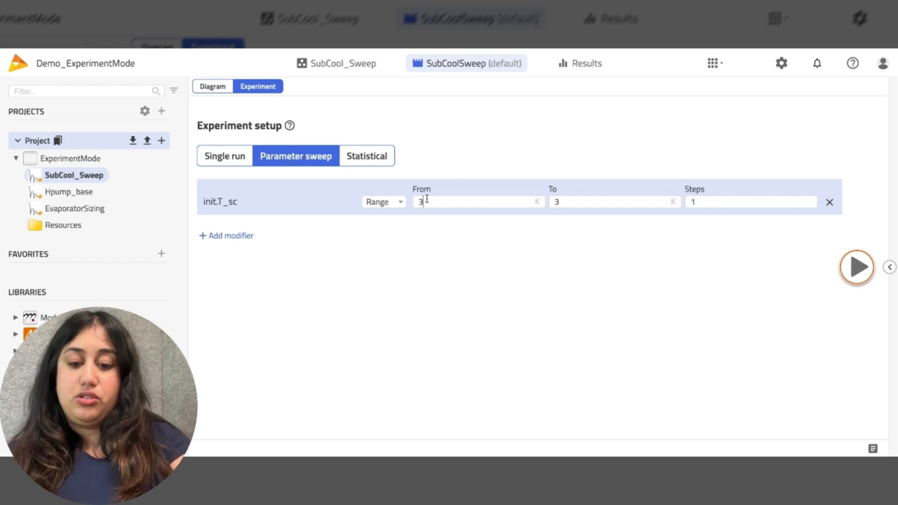
{"action": "key", "text": "BackSpace"}
{"action": "type", "text": "2"}
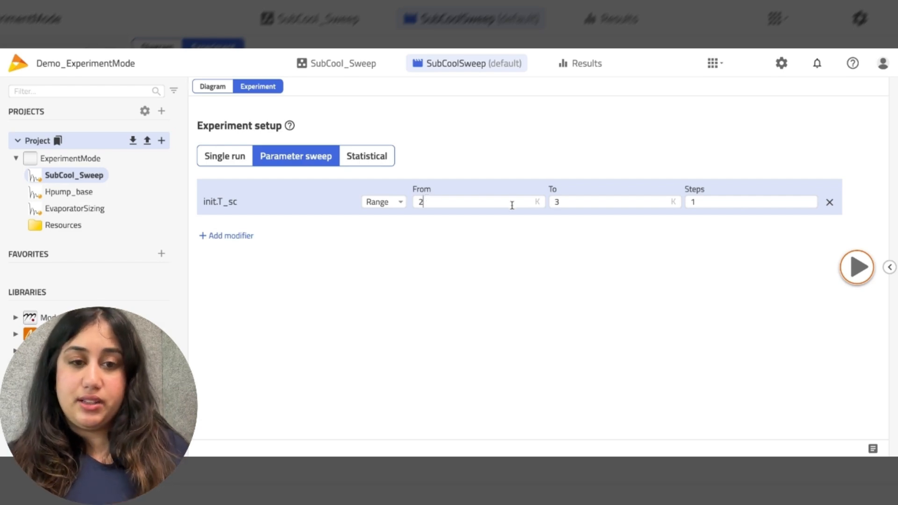
{"action": "left_click", "coordinate": [569, 203]}
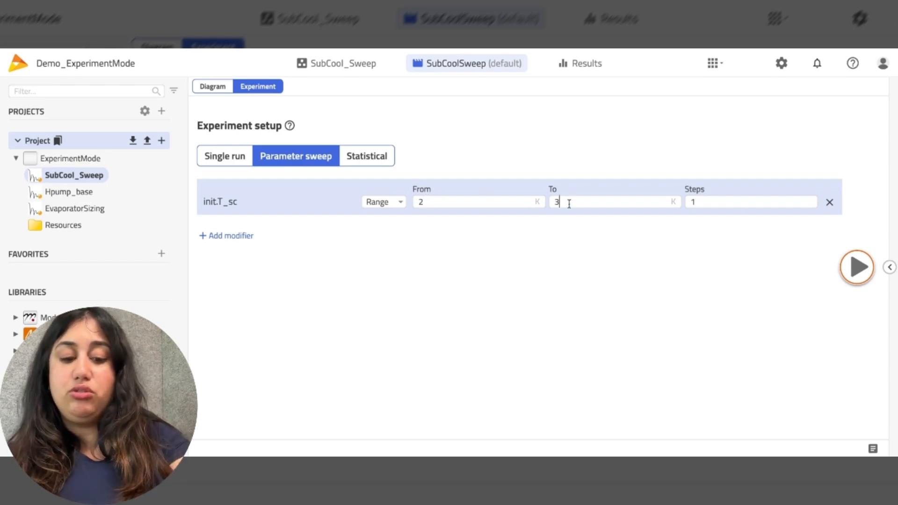
{"action": "key", "text": "BackSpace"}
{"action": "type", "text": "10"}
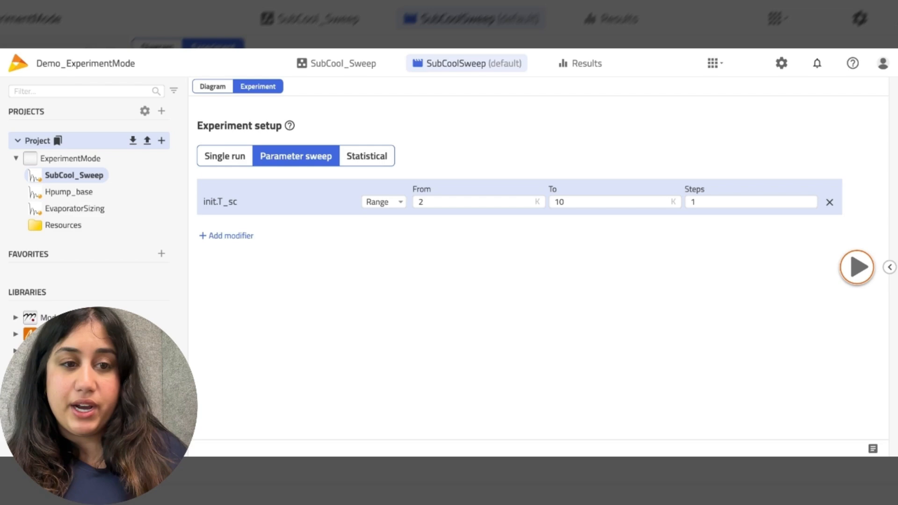
{"action": "left_click", "coordinate": [703, 201]}
{"action": "type", "text": "0"}
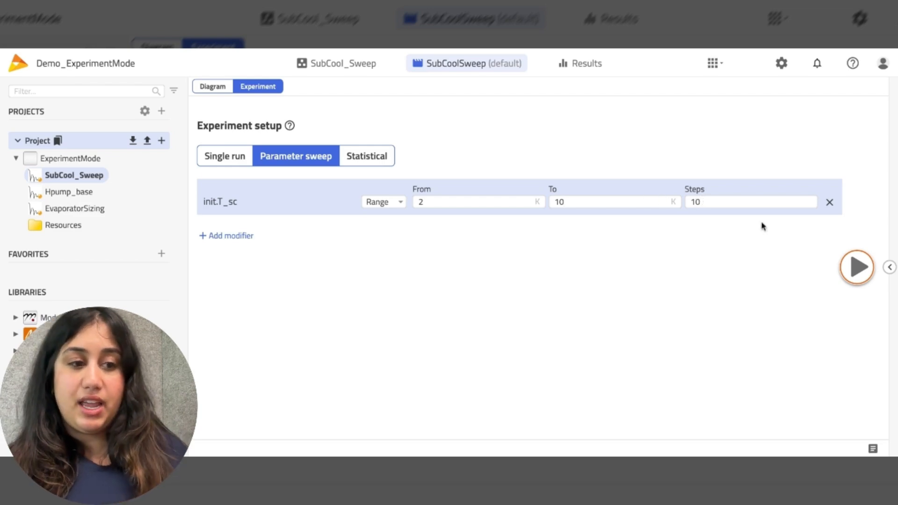
{"action": "left_click", "coordinate": [889, 267]}
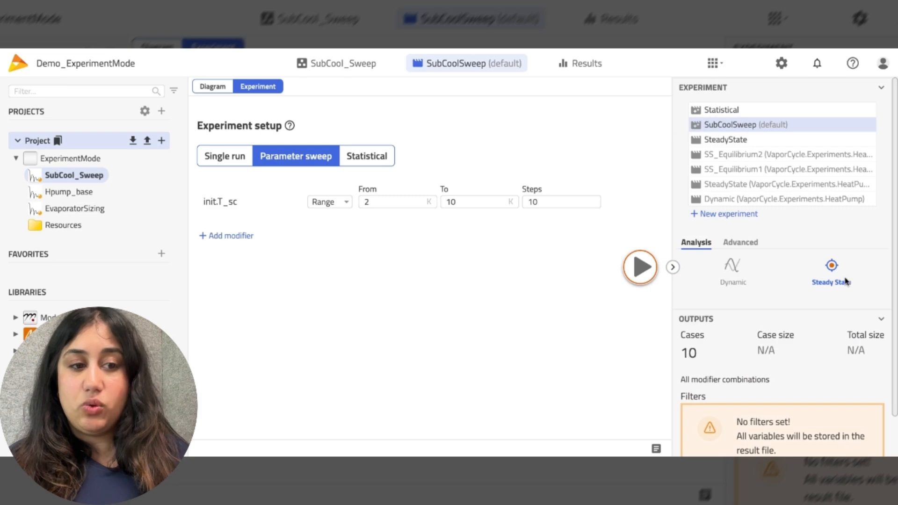
Step: Run the 10-case subcooling sweep and highlight higher init.T_sc cases in the Analysis plots
{"action": "left_click", "coordinate": [640, 268]}
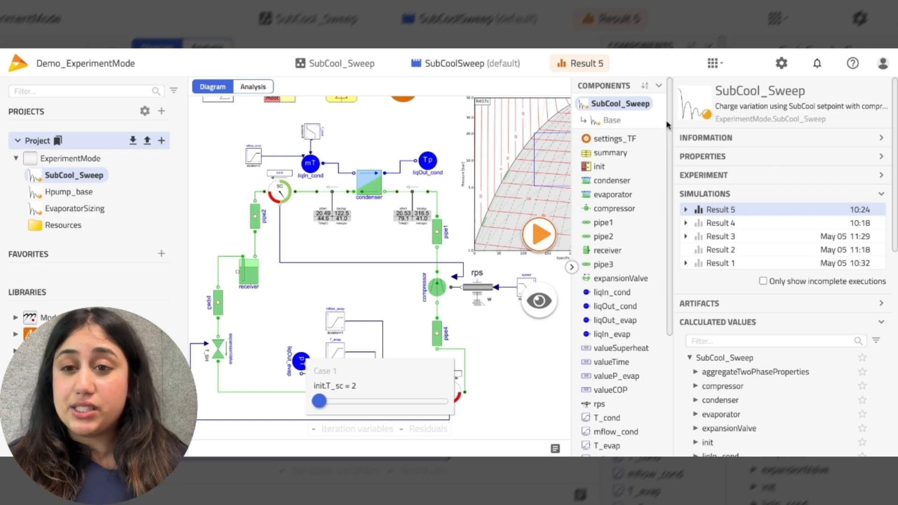
{"action": "left_click", "coordinate": [253, 87]}
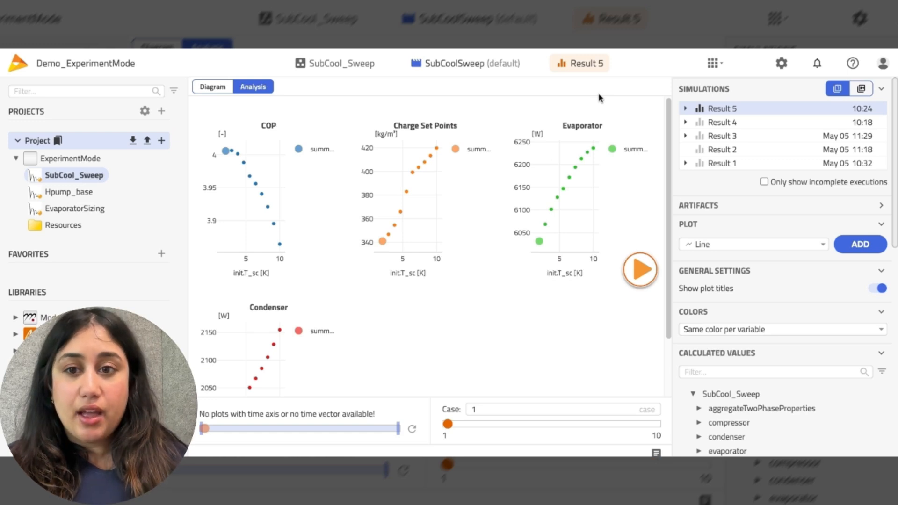
{"action": "mouse_move", "coordinate": [264, 125]}
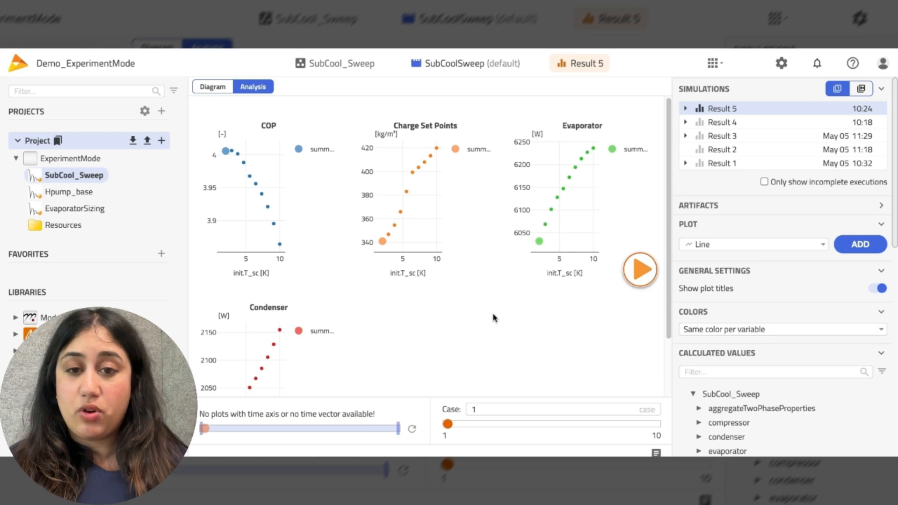
{"action": "scroll", "coordinate": [493, 317], "scroll_direction": "down", "scroll_amount": 1}
{"action": "mouse_move", "coordinate": [447, 423]}
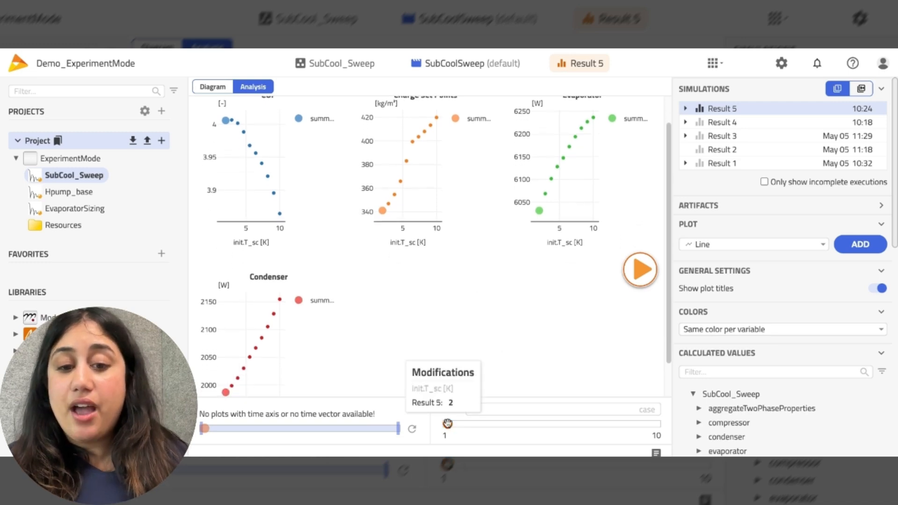
{"action": "left_click_drag", "start_coordinate": [448, 424], "coordinate": [490, 425]}
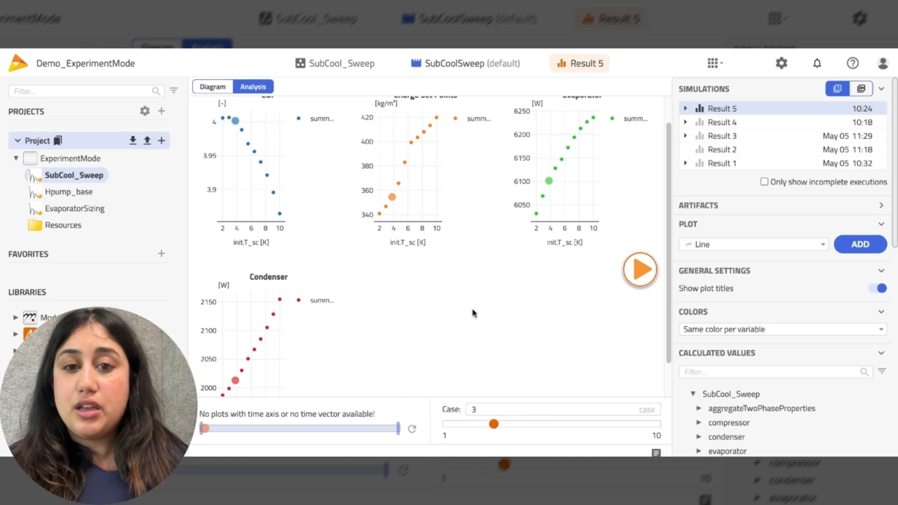
{"action": "left_click_drag", "start_coordinate": [494, 423], "coordinate": [522, 424]}
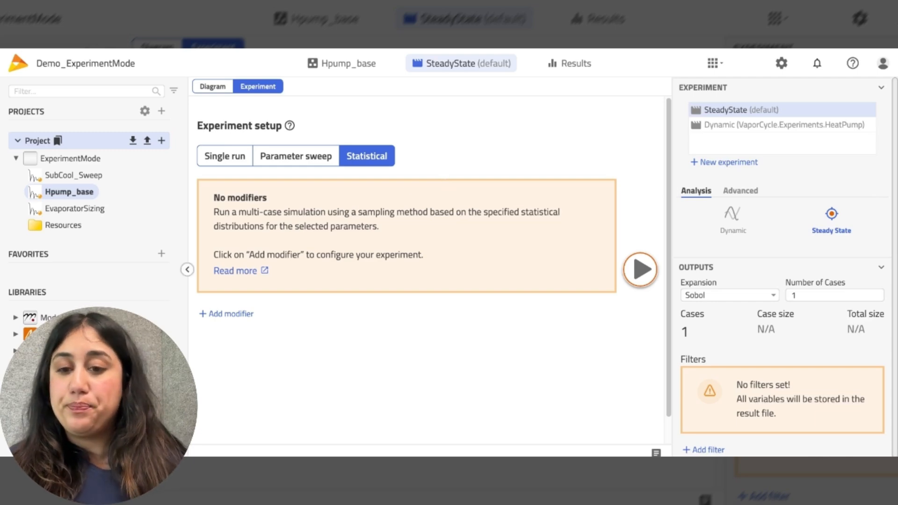
Step: Add evaporator.CF_HeatTransfer as a statistical modifier
{"action": "left_click", "coordinate": [237, 314]}
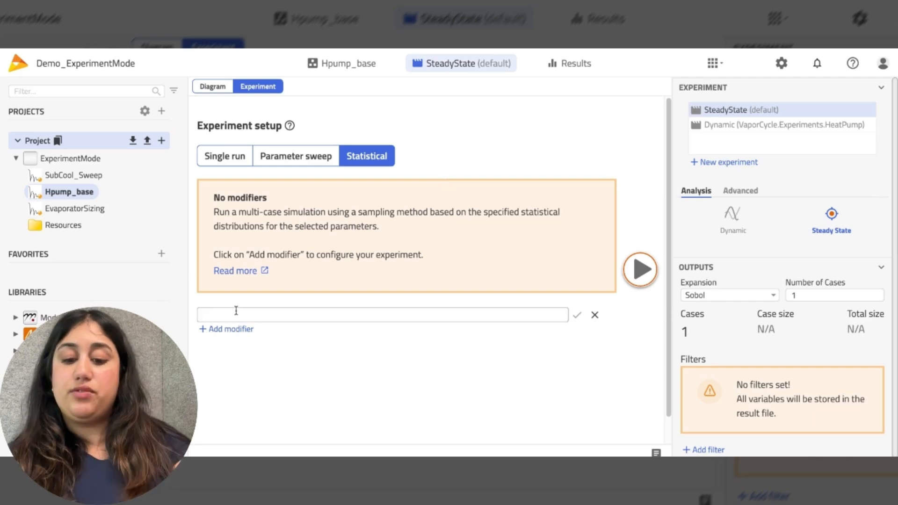
{"action": "type", "text": "evaporator"}
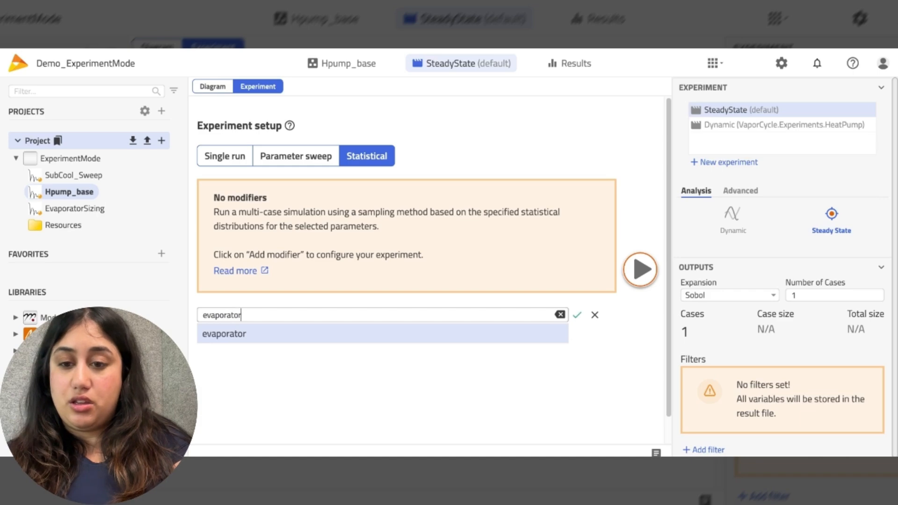
{"action": "type", "text": ".CF"}
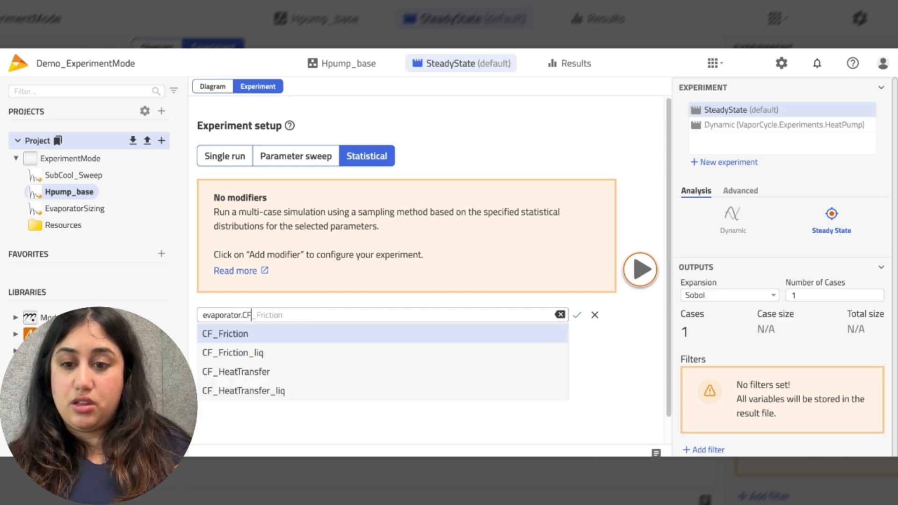
{"action": "left_click", "coordinate": [260, 372]}
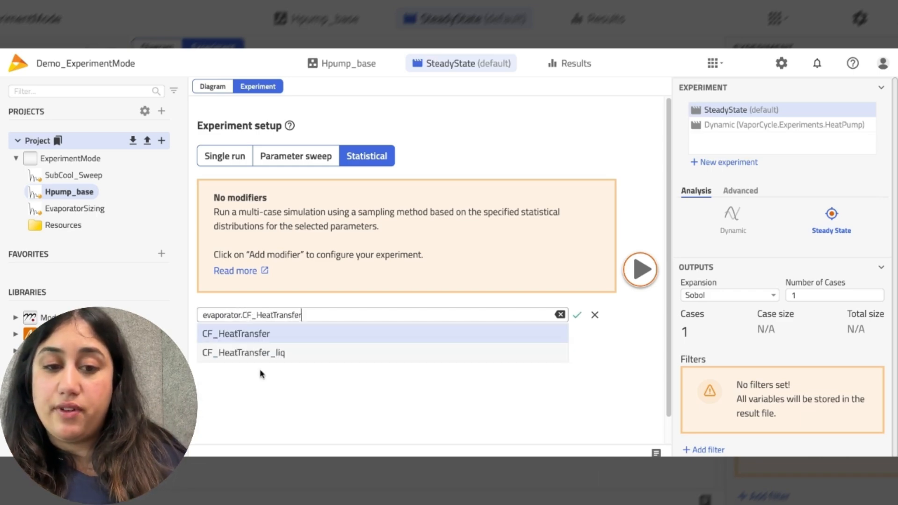
{"action": "left_click", "coordinate": [577, 315]}
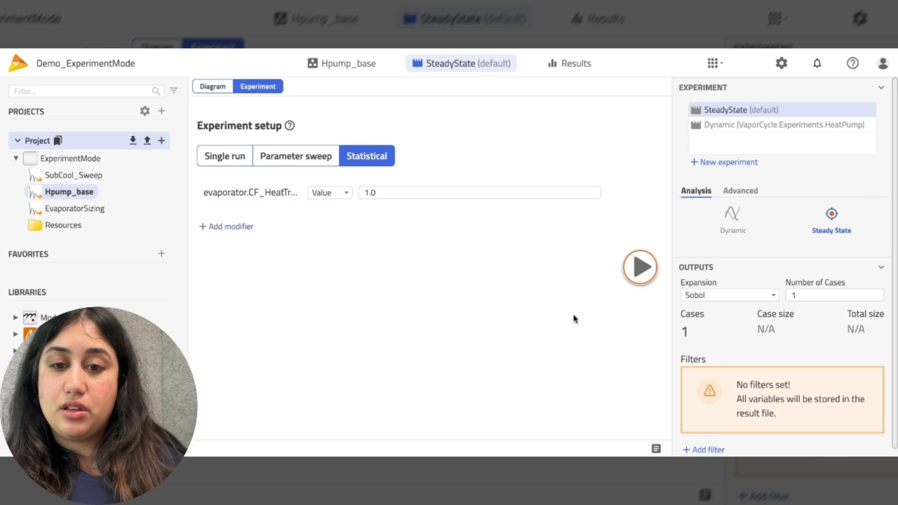
Step: Give evaporator.CF_HeatTransfer a Normal distribution with variance 1.5, min .3 and max 2
{"action": "left_click", "coordinate": [341, 193]}
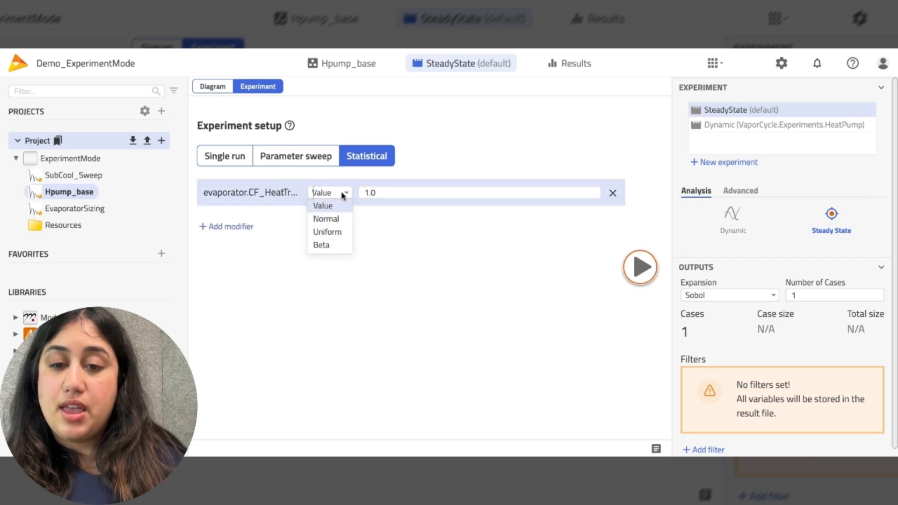
{"action": "left_click", "coordinate": [335, 225]}
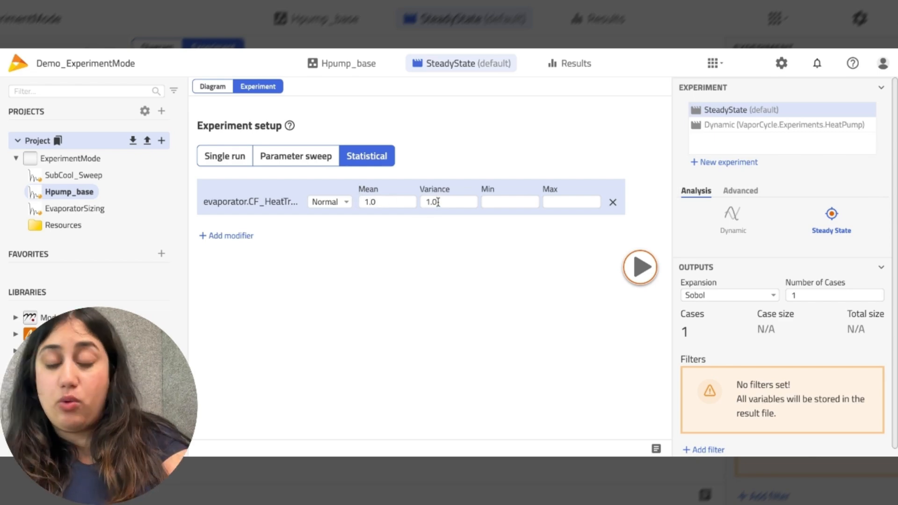
{"action": "type", "text": "5"}
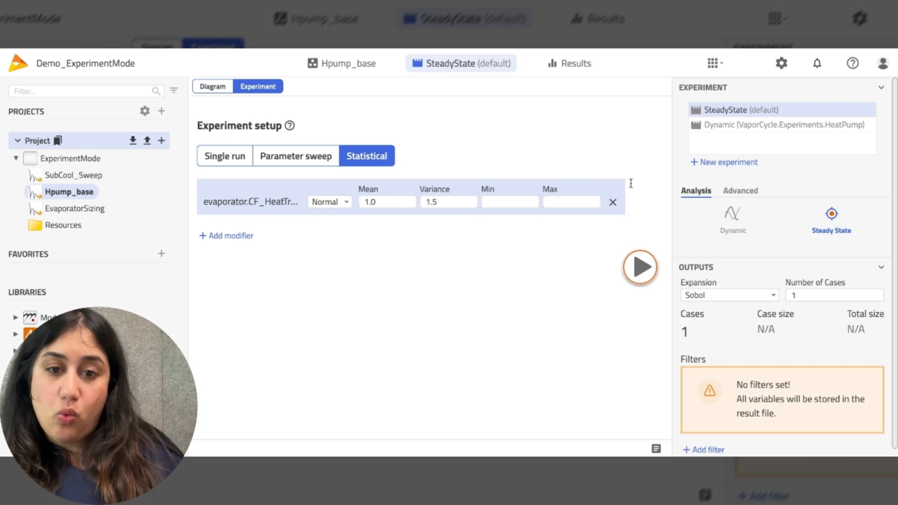
{"action": "left_click", "coordinate": [517, 201]}
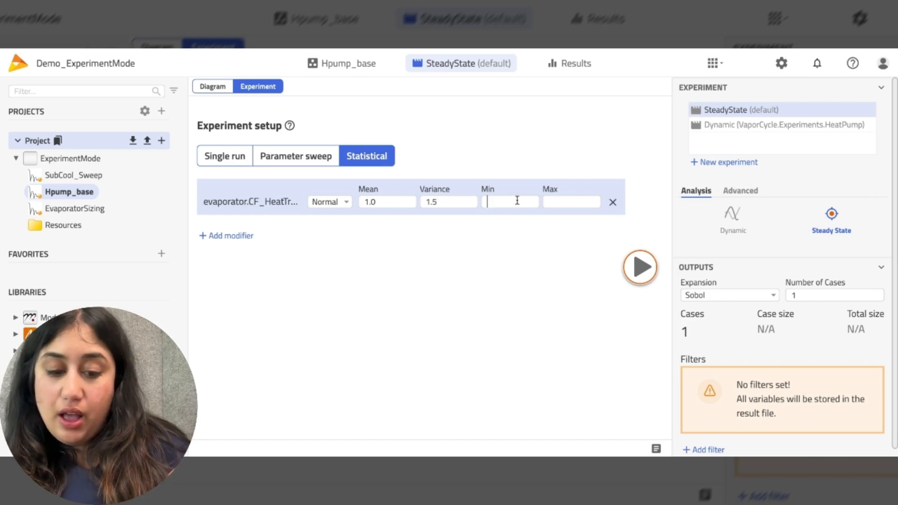
{"action": "type", "text": ".3"}
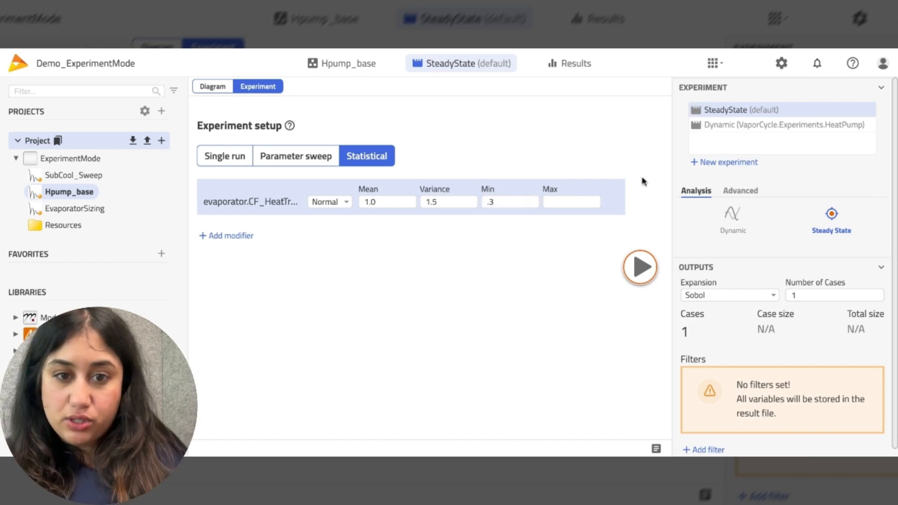
{"action": "left_click", "coordinate": [579, 202]}
{"action": "type", "text": "2"}
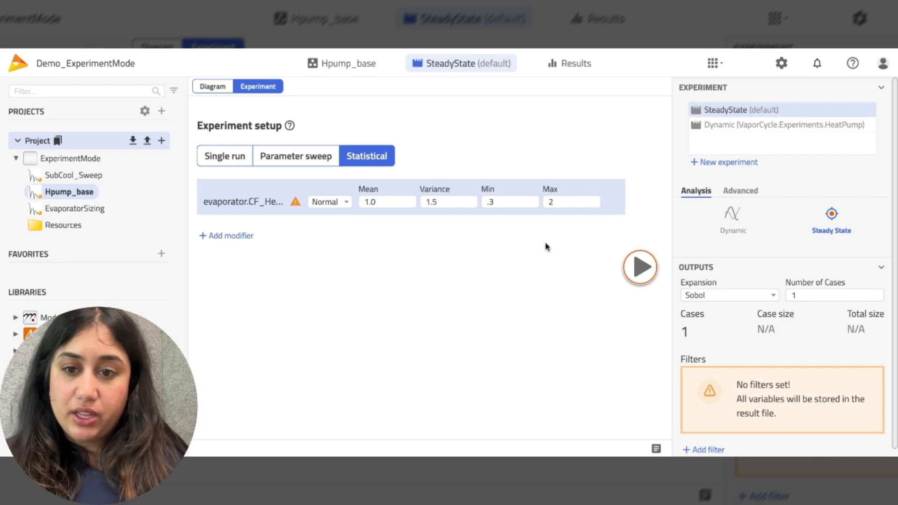
{"action": "left_click", "coordinate": [229, 235]}
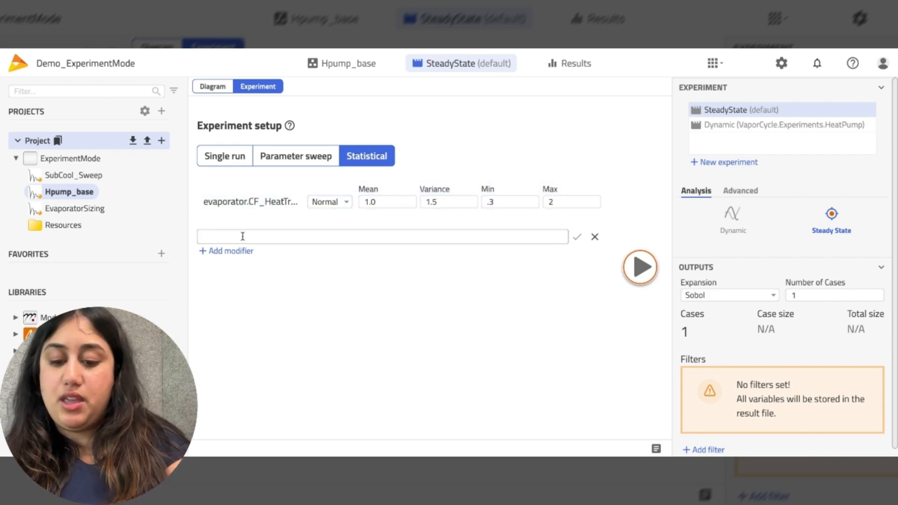
Step: Add condenser.CF_HeatTransfer as a Normal-distributed modifier with min 0.5 and max 2
{"action": "type", "text": "condenser"}
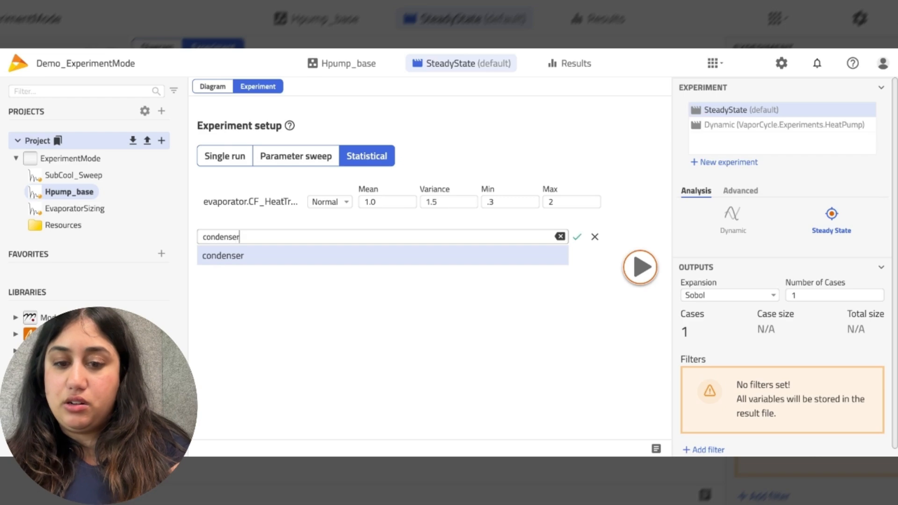
{"action": "type", "text": ".CF"}
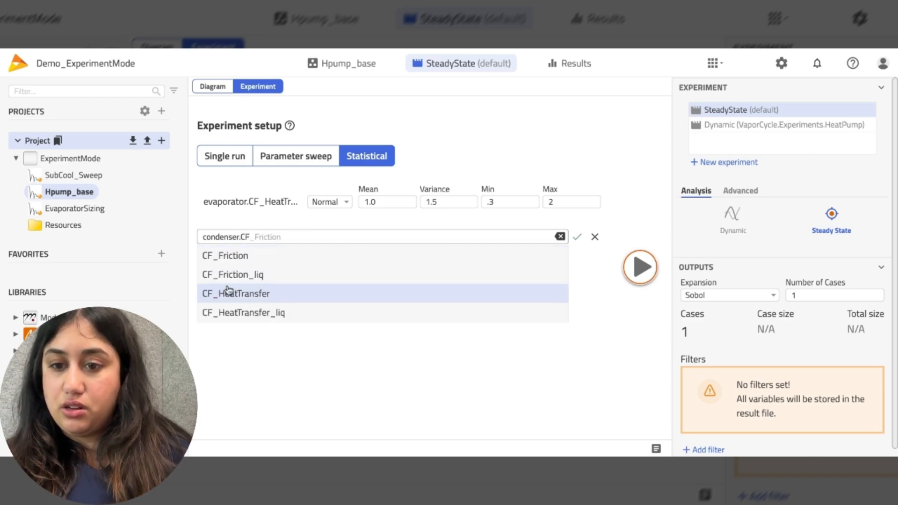
{"action": "left_click", "coordinate": [228, 292]}
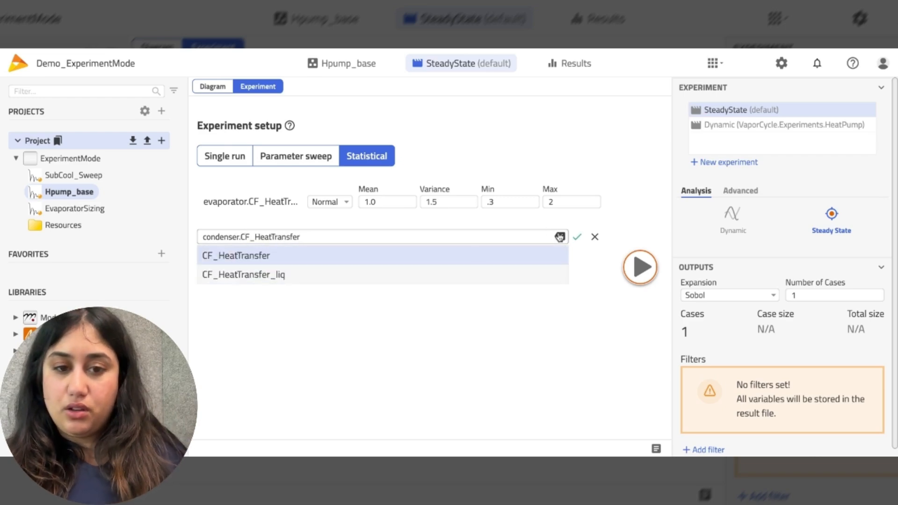
{"action": "left_click", "coordinate": [576, 240]}
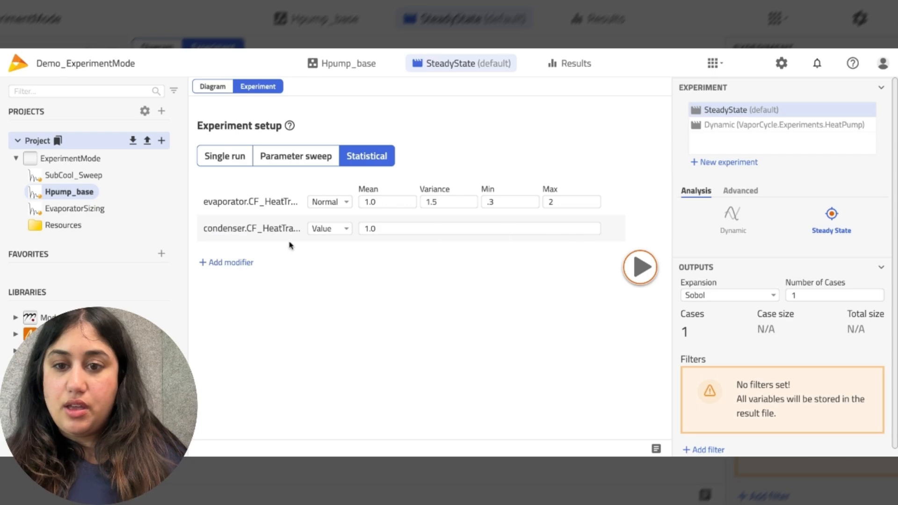
{"action": "left_click", "coordinate": [327, 228]}
{"action": "left_click", "coordinate": [324, 254]}
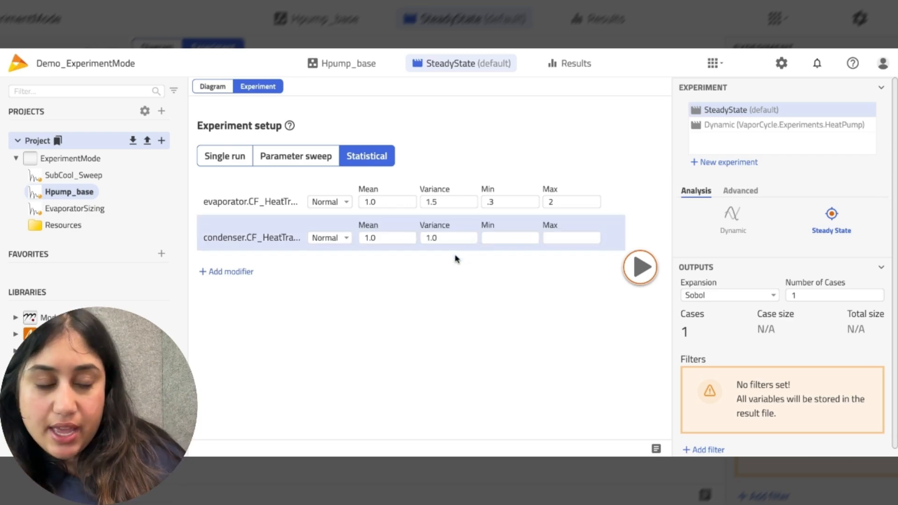
{"action": "left_click", "coordinate": [497, 238]}
{"action": "type", "text": "0"}
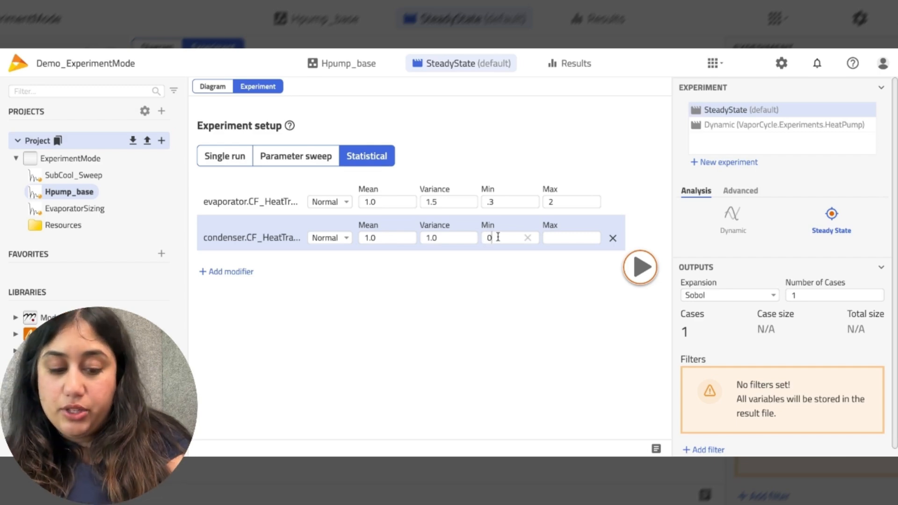
{"action": "type", "text": ".5"}
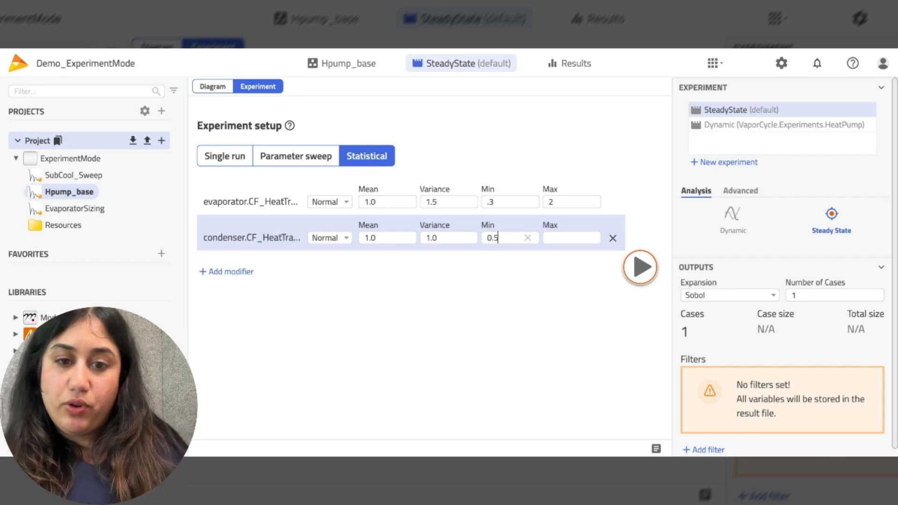
{"action": "left_click", "coordinate": [581, 238]}
{"action": "type", "text": "2"}
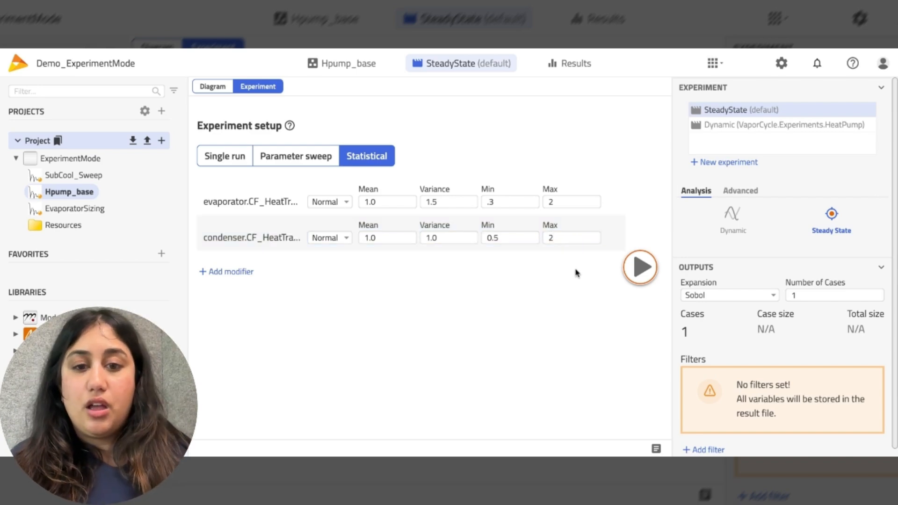
Step: Set the experiment to 100 cases and run it
{"action": "left_click", "coordinate": [810, 295]}
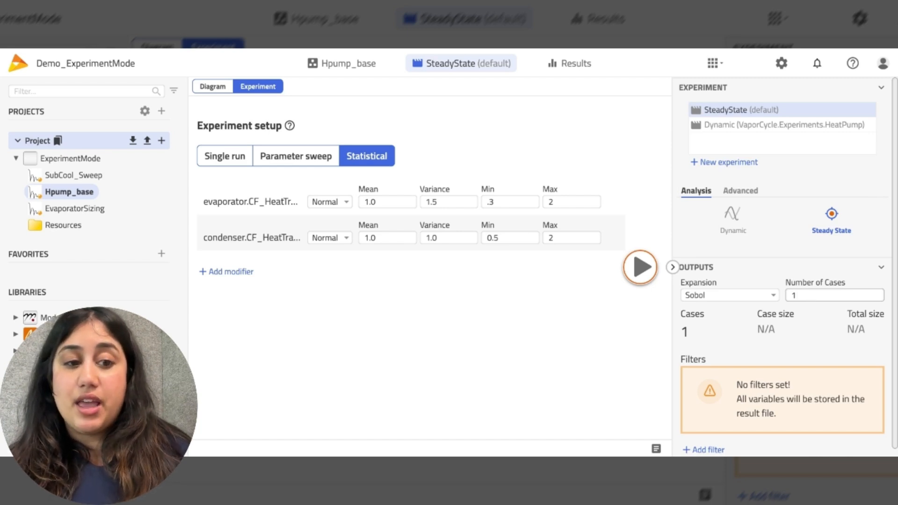
{"action": "type", "text": "00"}
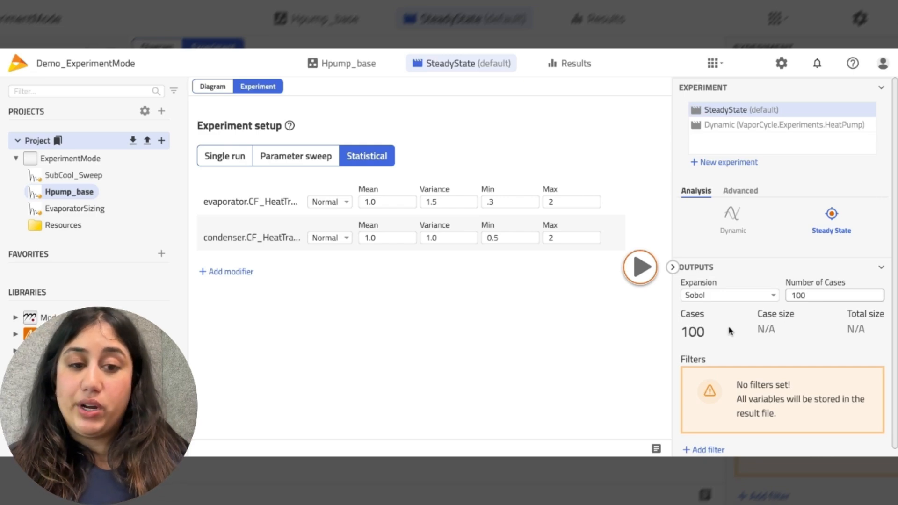
{"action": "left_click", "coordinate": [647, 269]}
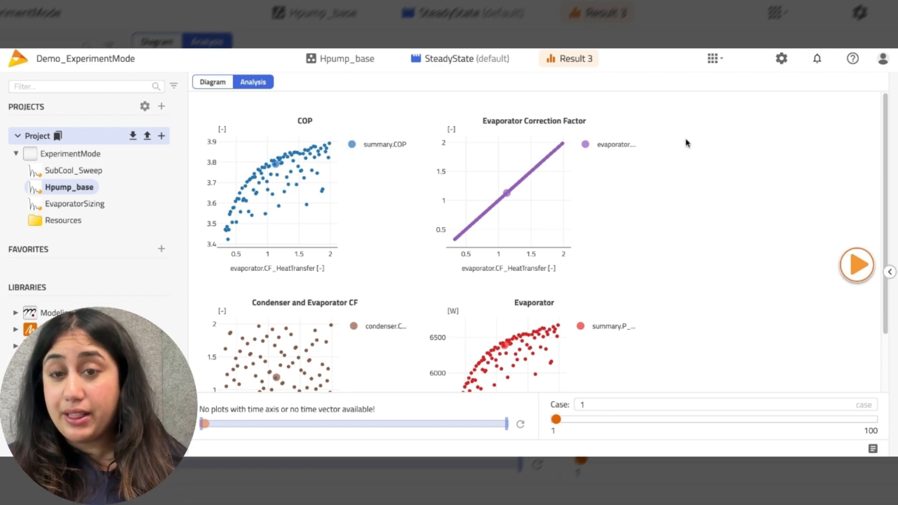
Step: Read plot point values, then highlight case 18 across the COP, condenser and evaporator charts
{"action": "mouse_move", "coordinate": [272, 161]}
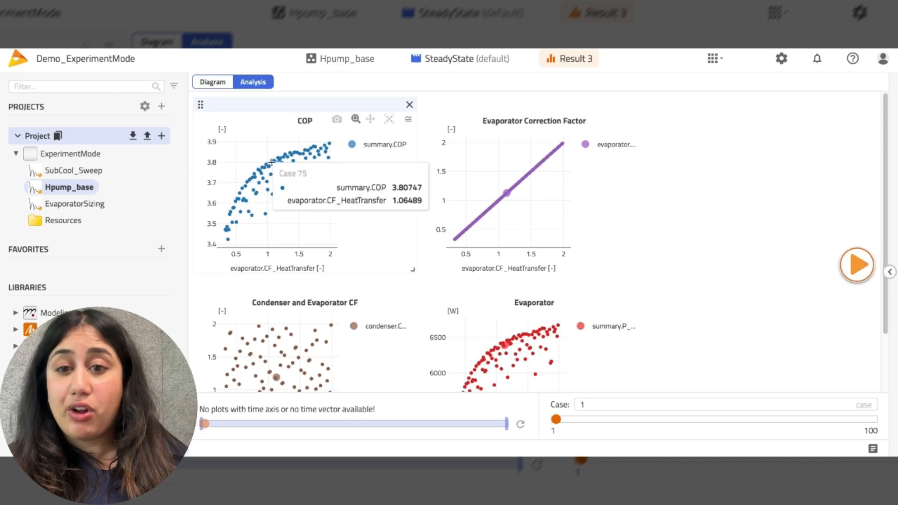
{"action": "mouse_move", "coordinate": [300, 151]}
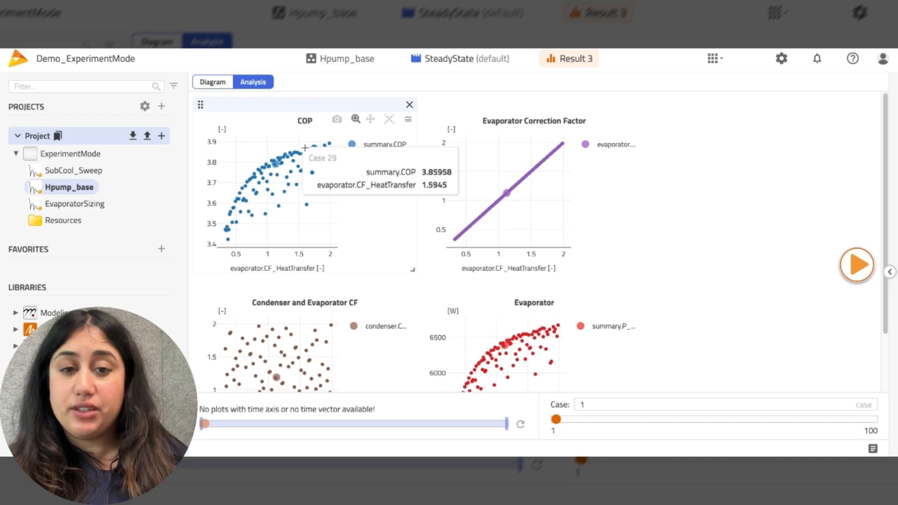
{"action": "mouse_move", "coordinate": [542, 169]}
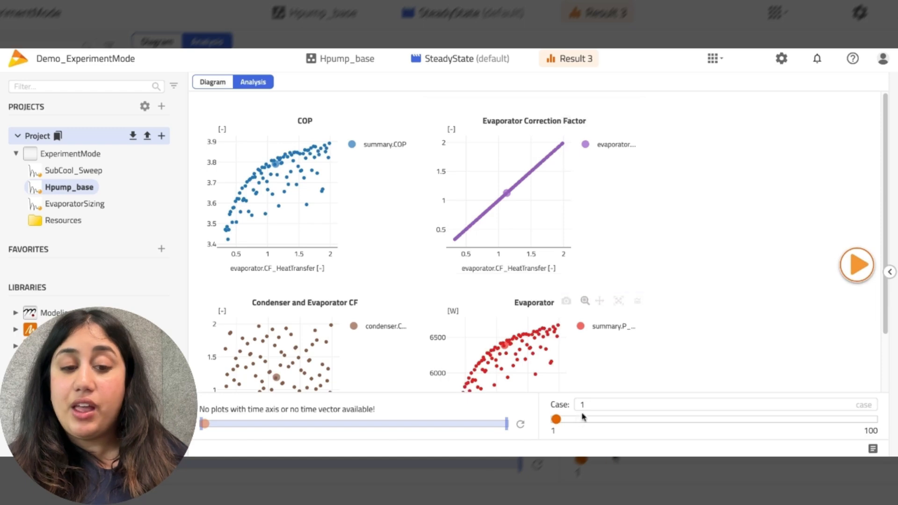
{"action": "left_click_drag", "start_coordinate": [555, 419], "coordinate": [610, 420]}
{"action": "scroll", "coordinate": [402, 314], "scroll_direction": "down", "scroll_amount": 2}
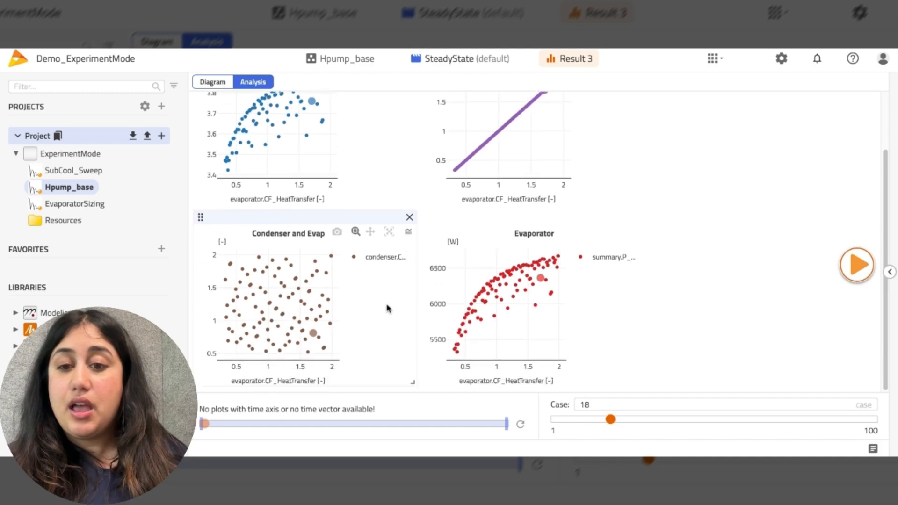